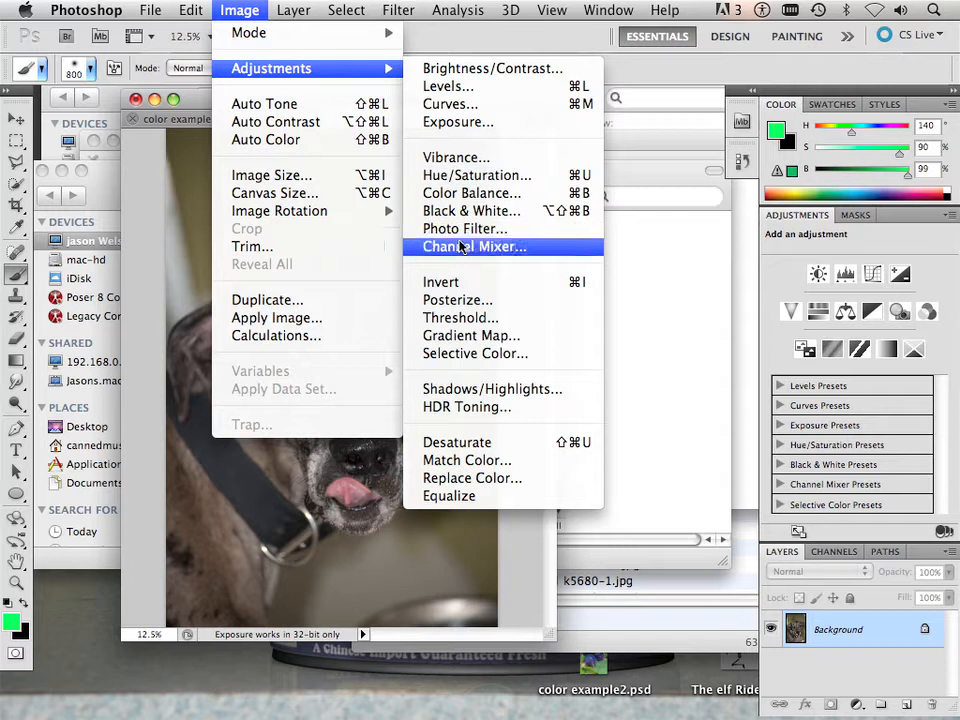
left_click(479, 124)
mouse_move(673, 273)
left_mouse_down()
mouse_move(649, 274)
mouse_move(673, 274)
left_mouse_up()
left_click(835, 242)
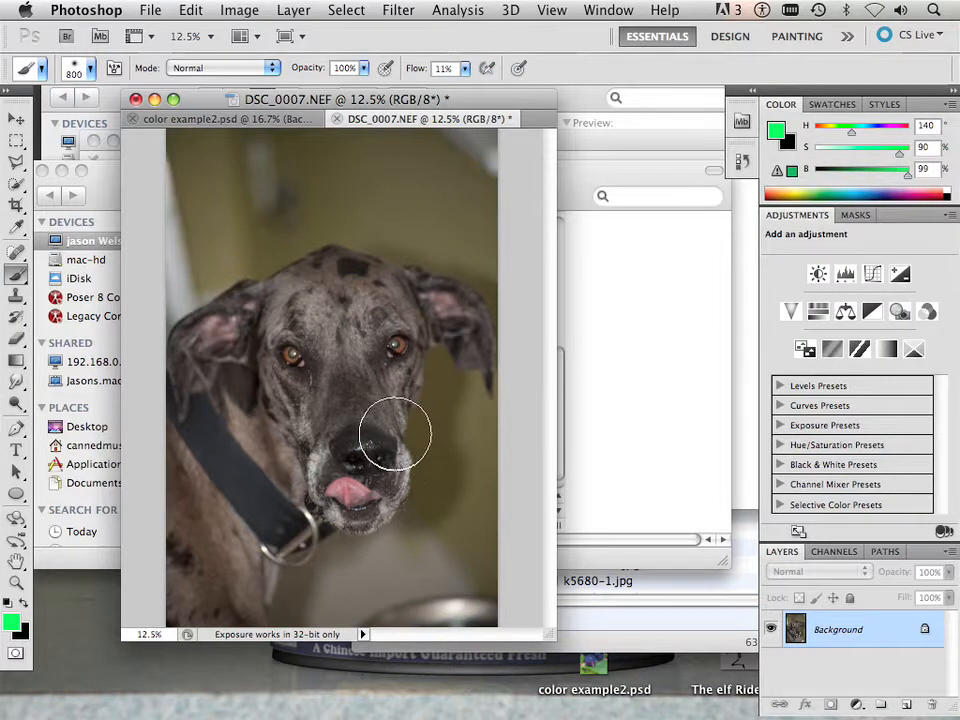
Enter Quick Mask mode with default colors and paint over the dog's left-hand eye with a 400 px brush
left_click(15, 655)
key("d")
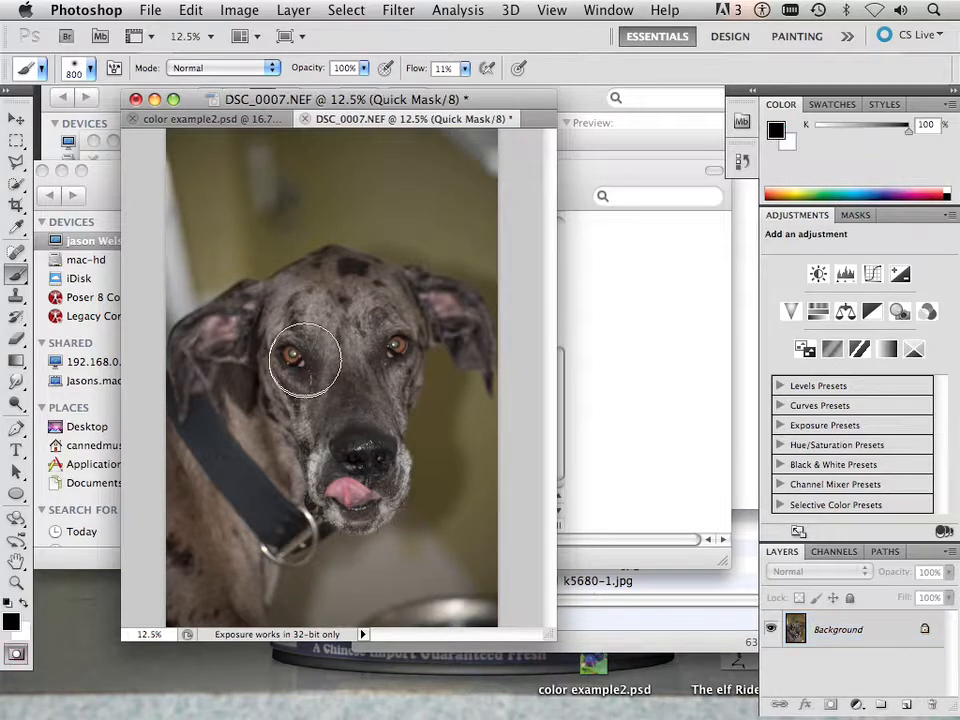
key("bracketleft")
key("bracketleft")
key("bracketleft")
key("bracketleft")
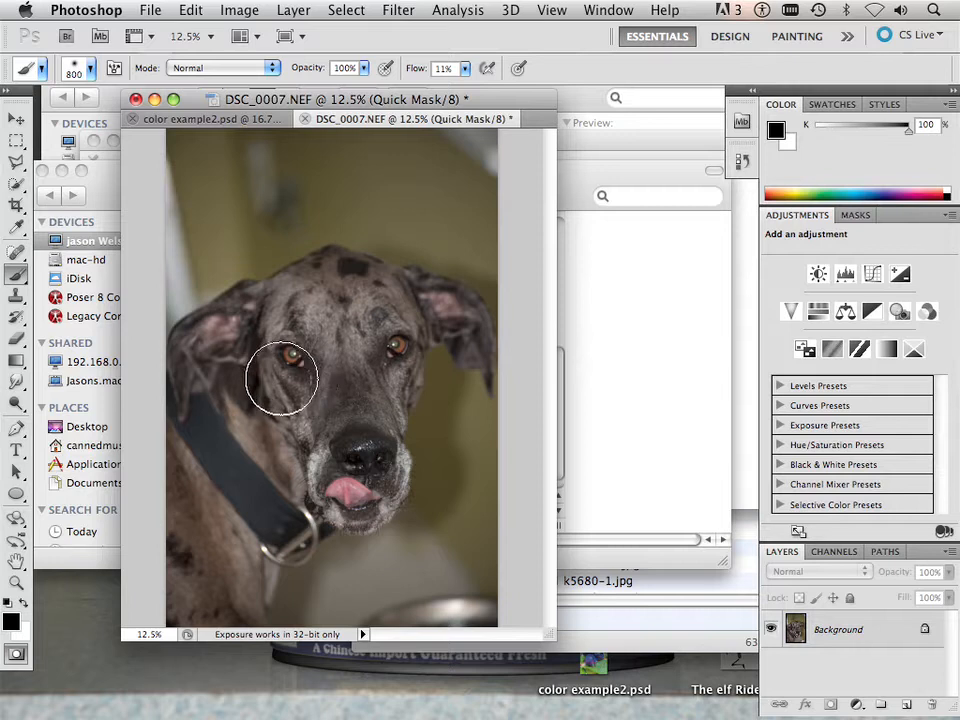
mouse_move(274, 350)
left_mouse_down()
mouse_move(300, 326)
mouse_move(290, 352)
left_mouse_up()
Raise the brush flow to 100% and paint the quick mask over the dog's left-hand ear, neck and body edge
left_click(466, 69)
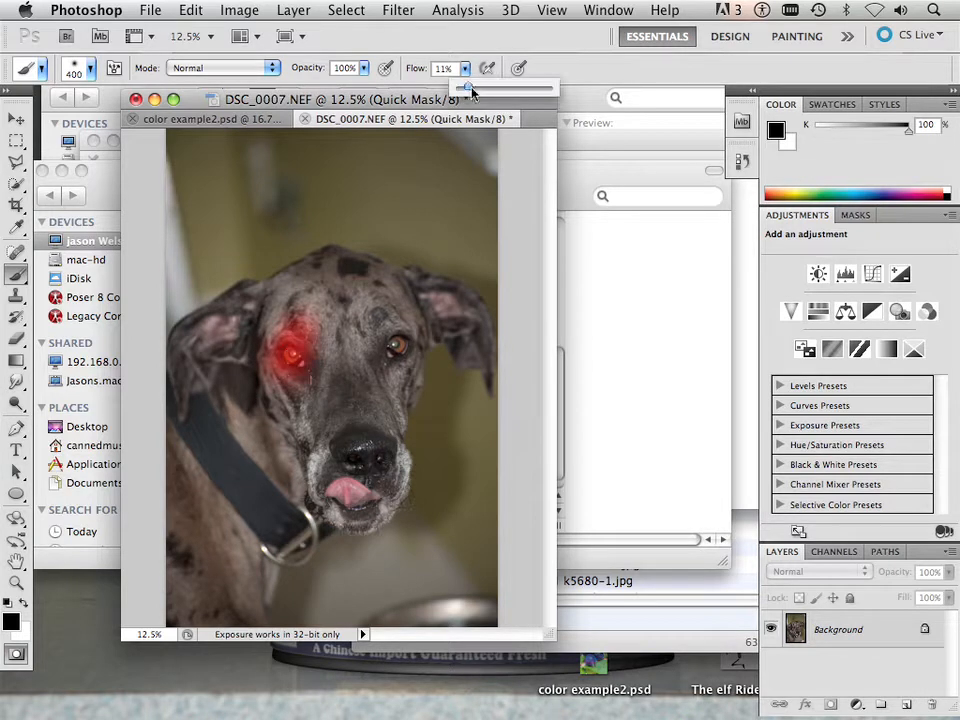
left_click_drag(472, 92, 561, 95)
key("]")
mouse_move(314, 331)
left_mouse_down()
mouse_move(258, 350)
mouse_move(276, 322)
mouse_move(247, 319)
mouse_move(251, 308)
mouse_move(248, 330)
mouse_move(193, 351)
mouse_move(220, 312)
mouse_move(186, 335)
mouse_move(179, 364)
mouse_move(196, 384)
mouse_move(201, 353)
mouse_move(226, 331)
mouse_move(196, 431)
mouse_move(193, 408)
mouse_move(175, 506)
mouse_move(170, 452)
mouse_move(172, 591)
mouse_move(189, 594)
mouse_move(199, 619)
mouse_move(216, 583)
mouse_move(258, 619)
mouse_move(272, 547)
mouse_move(288, 557)
mouse_move(331, 520)
mouse_move(381, 523)
left_mouse_up()
Paint the quick mask around the muzzle, right-hand cheek and ear, and top of the head with a 200 px brush
key("bracketleft")
key("bracketleft")
key("bracketleft")
left_click_drag(399, 479, 399, 455)
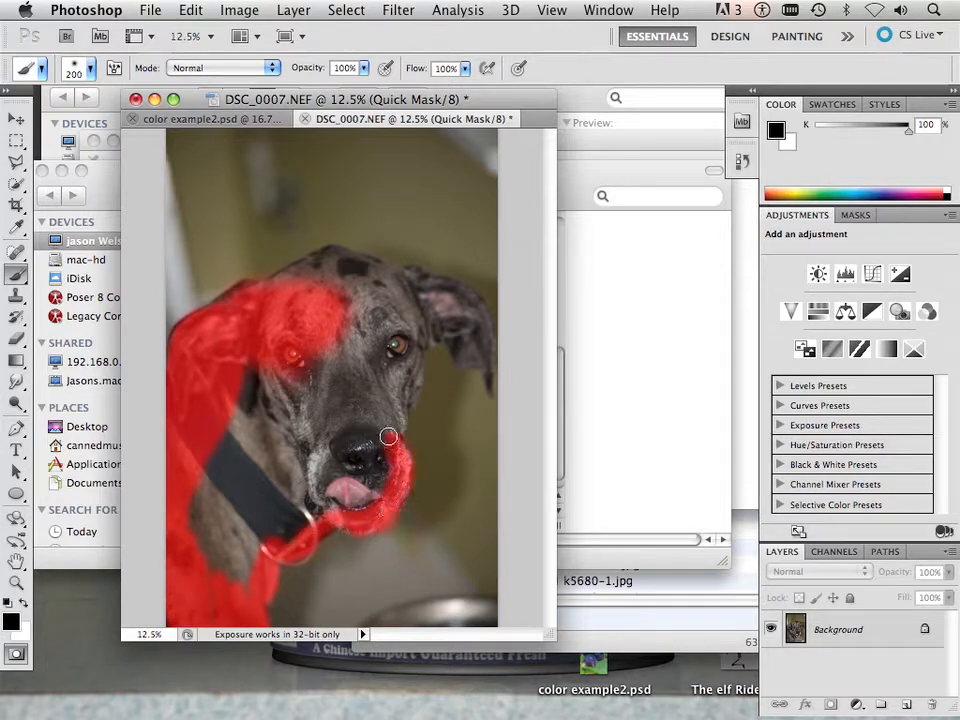
mouse_move(406, 396)
left_mouse_down()
mouse_move(391, 435)
mouse_move(410, 372)
left_mouse_up()
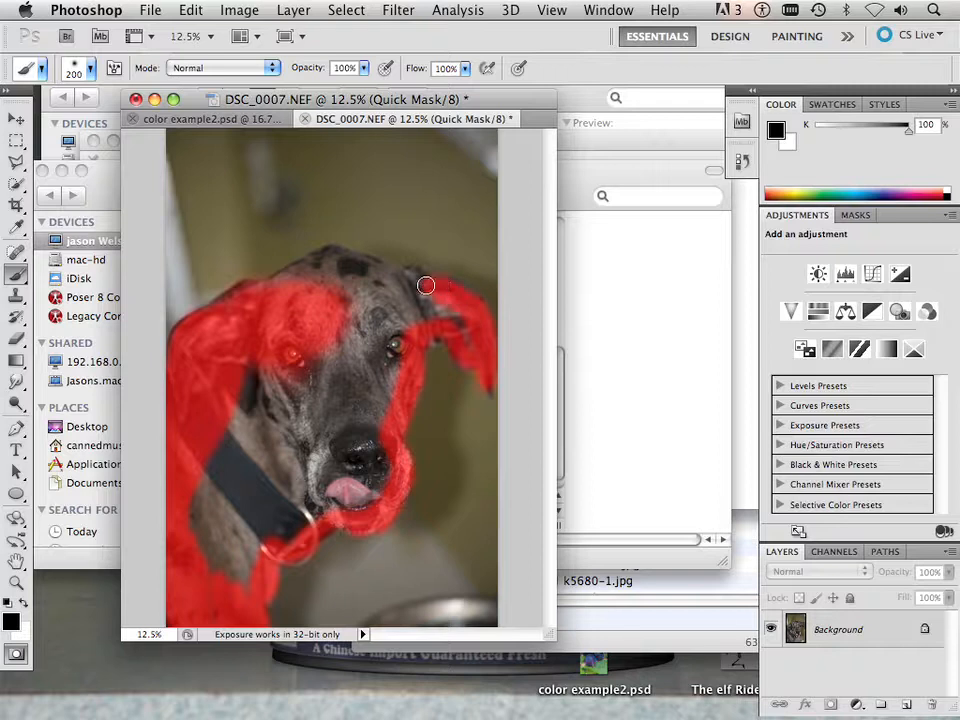
left_click_drag(342, 254, 289, 280)
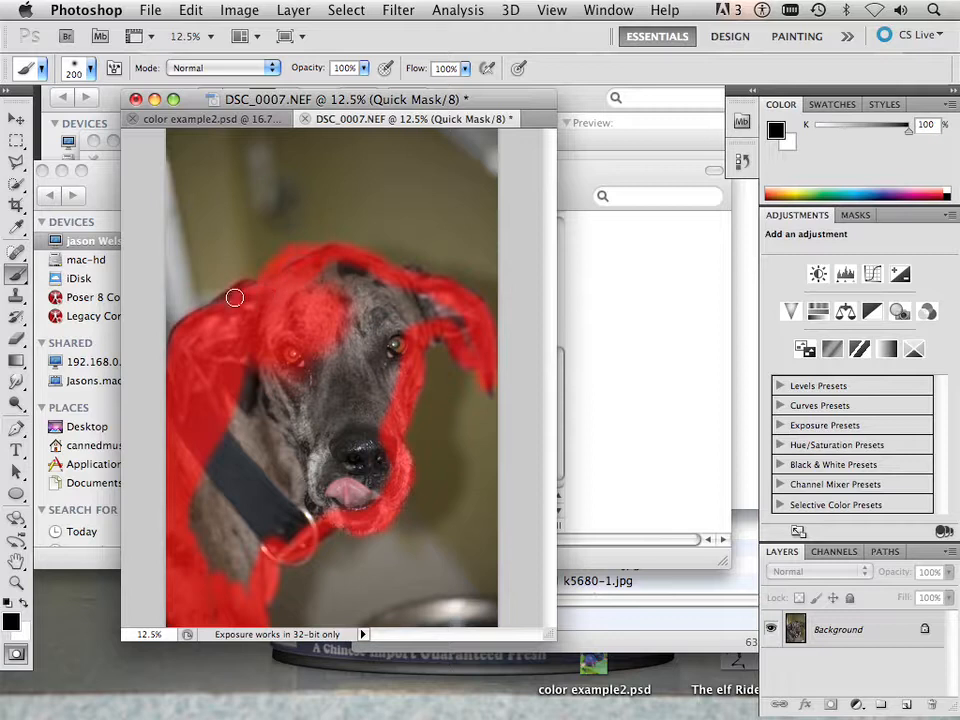
mouse_move(234, 297)
left_mouse_down()
mouse_move(318, 292)
mouse_move(348, 279)
mouse_move(322, 282)
mouse_move(353, 284)
mouse_move(430, 320)
mouse_move(479, 357)
mouse_move(424, 288)
mouse_move(367, 286)
mouse_move(366, 311)
mouse_move(390, 344)
mouse_move(370, 410)
mouse_move(401, 340)
mouse_move(368, 390)
left_mouse_up()
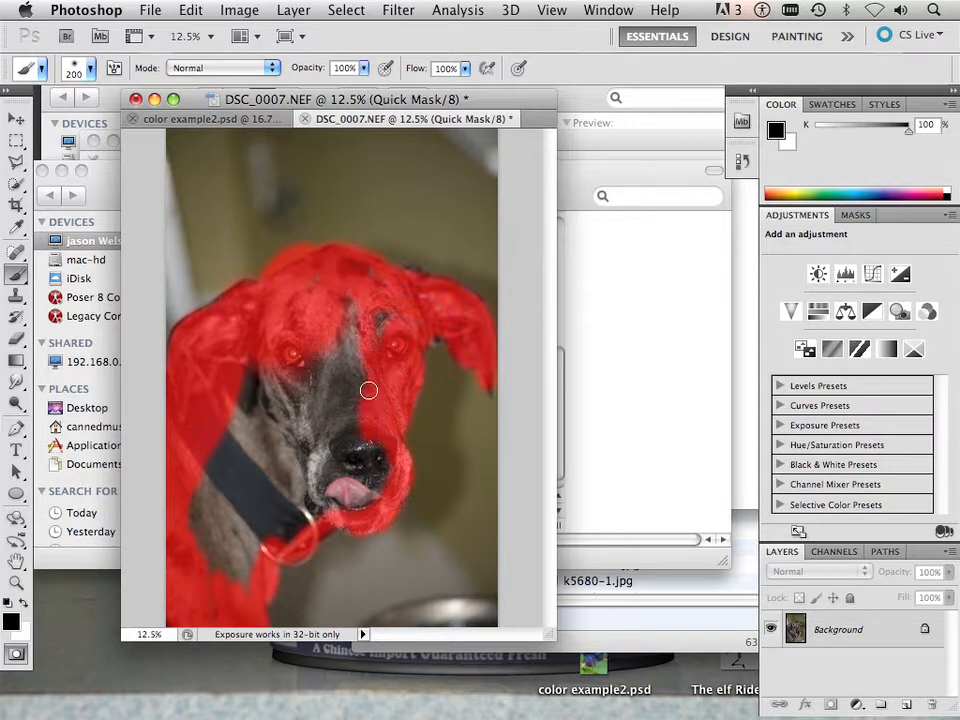
Fill in the rest of the dog with a 600 px brush and convert the quick mask into a selection of the background
key("bracketright")
key("bracketright")
key("bracketright")
key("bracketright")
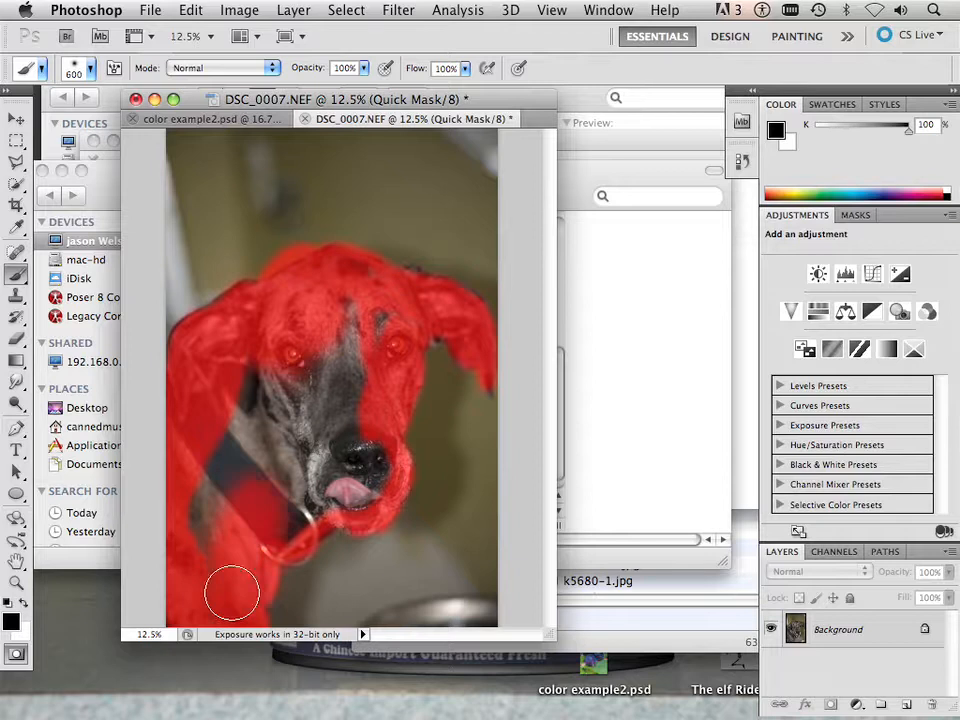
mouse_move(231, 589)
left_mouse_down()
mouse_move(265, 504)
mouse_move(295, 498)
mouse_move(304, 510)
mouse_move(362, 458)
mouse_move(346, 470)
mouse_move(341, 387)
mouse_move(349, 402)
mouse_move(356, 360)
mouse_move(299, 465)
mouse_move(272, 461)
mouse_move(255, 493)
mouse_move(222, 509)
mouse_move(223, 477)
mouse_move(189, 551)
mouse_move(196, 433)
mouse_move(193, 504)
mouse_move(285, 418)
mouse_move(262, 551)
left_mouse_up()
left_click(261, 518)
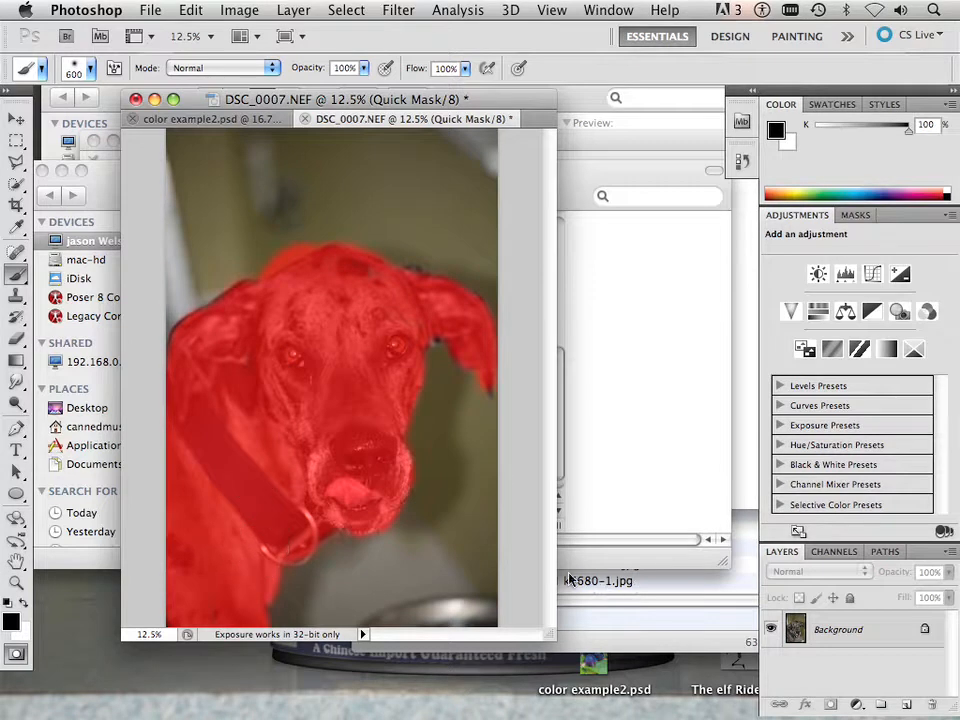
left_click(15, 656)
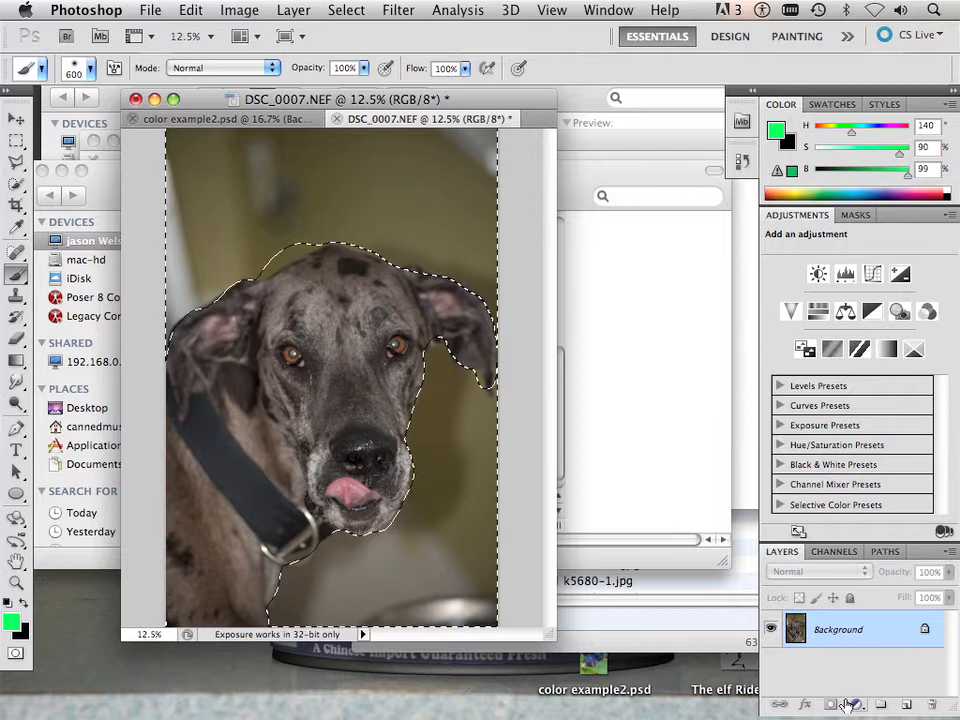
Add an Exposure adjustment layer limited to the selected background and set its exposure to +1.50
left_click(243, 10)
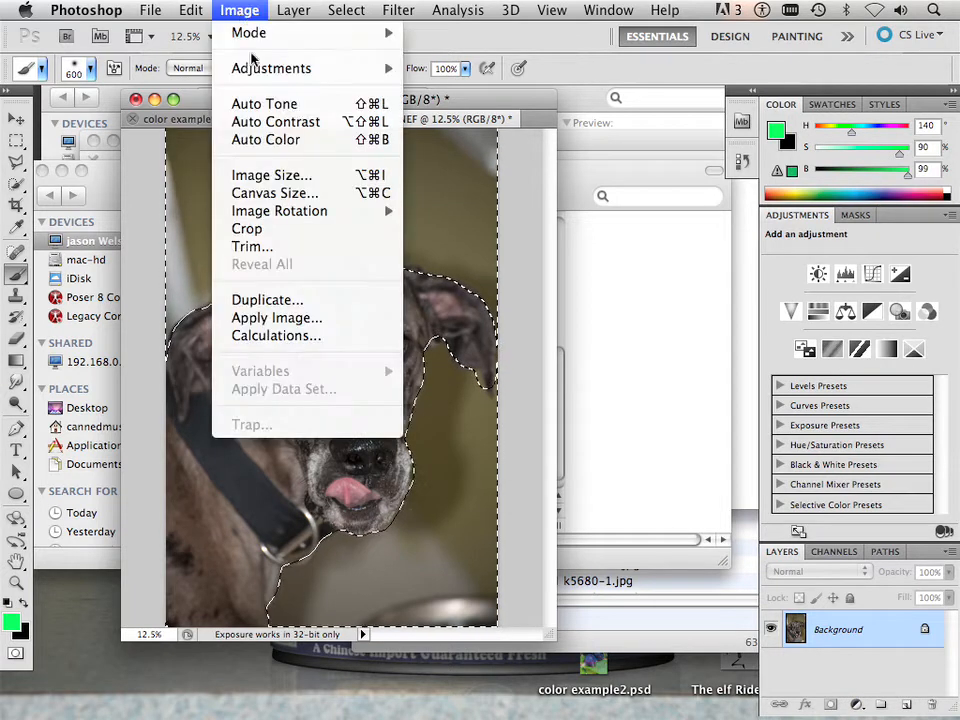
mouse_move(279, 70)
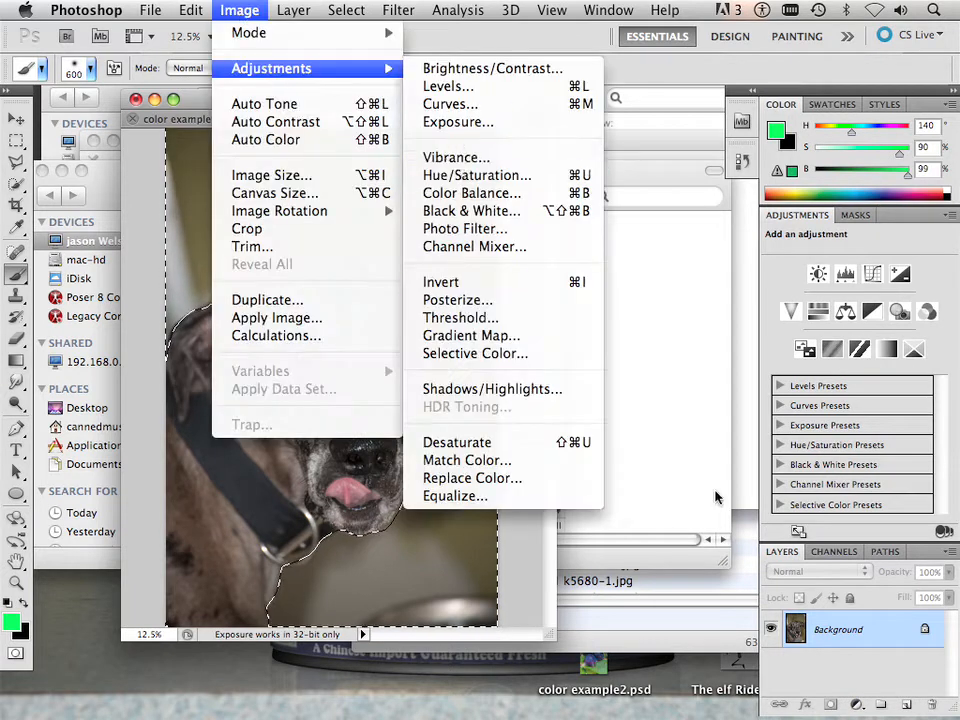
left_click(857, 708)
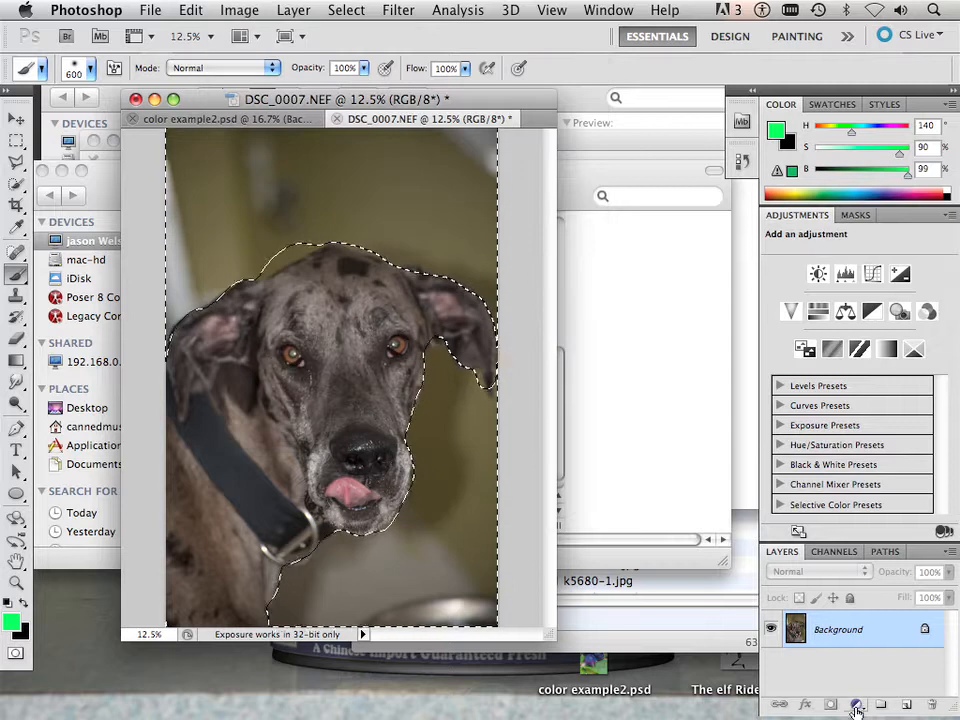
left_click(857, 708)
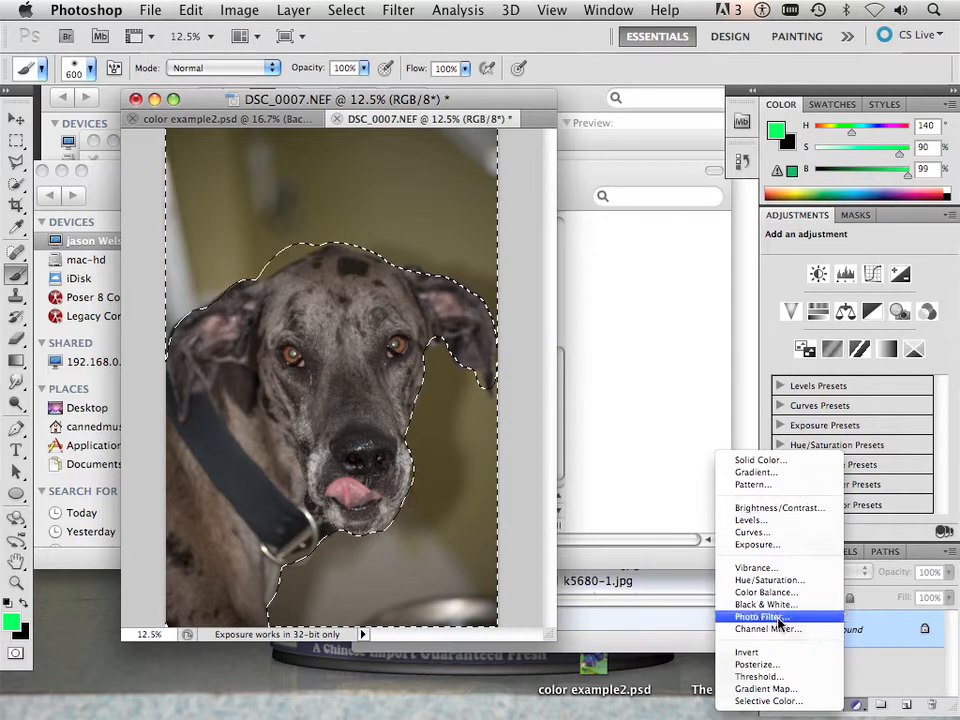
left_click(776, 546)
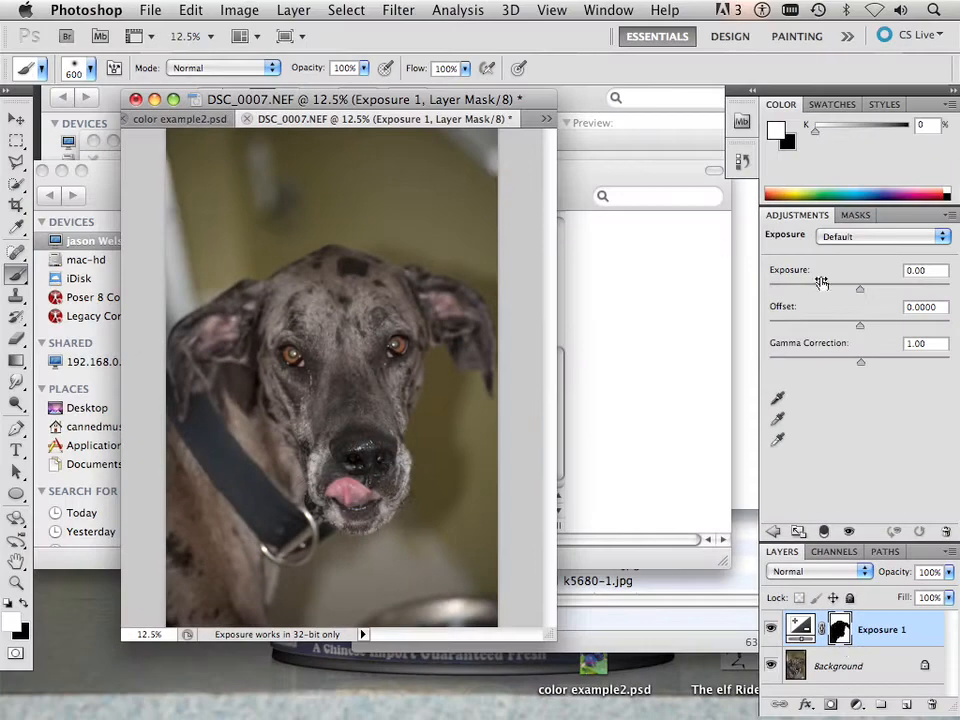
mouse_move(863, 291)
left_mouse_down()
mouse_move(876, 298)
mouse_move(868, 302)
mouse_move(879, 291)
left_mouse_up()
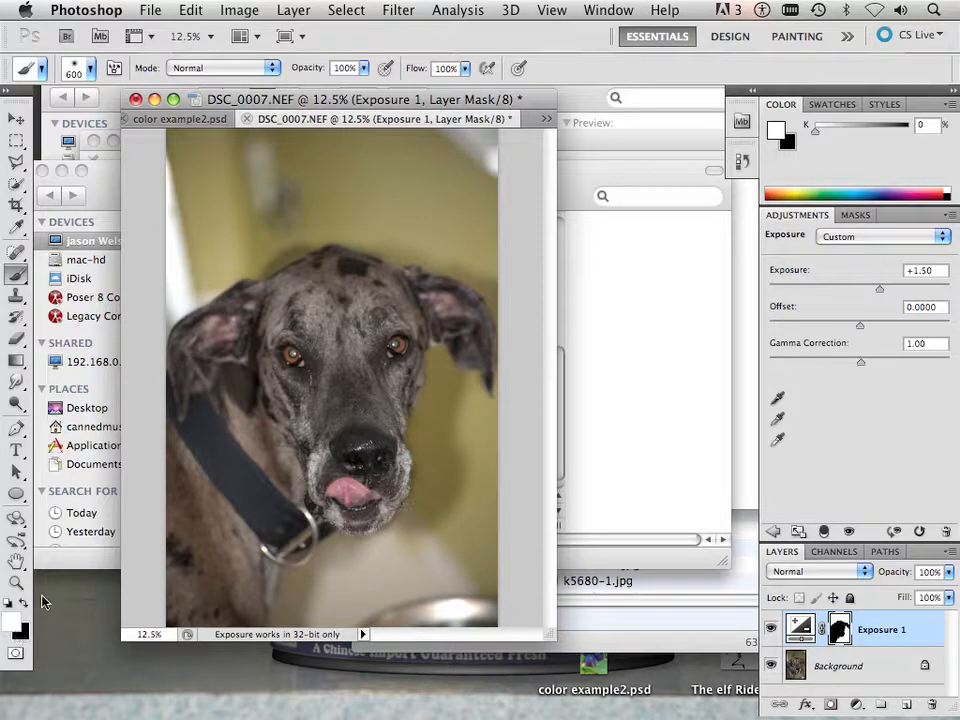
Paint white on the exposure layer's mask over the dog's face, using a brush of up to 500 px at 14% flow
key("bracketleft")
key("bracketleft")
key("bracketleft")
key("bracketleft")
key("bracketleft")
key("bracketleft")
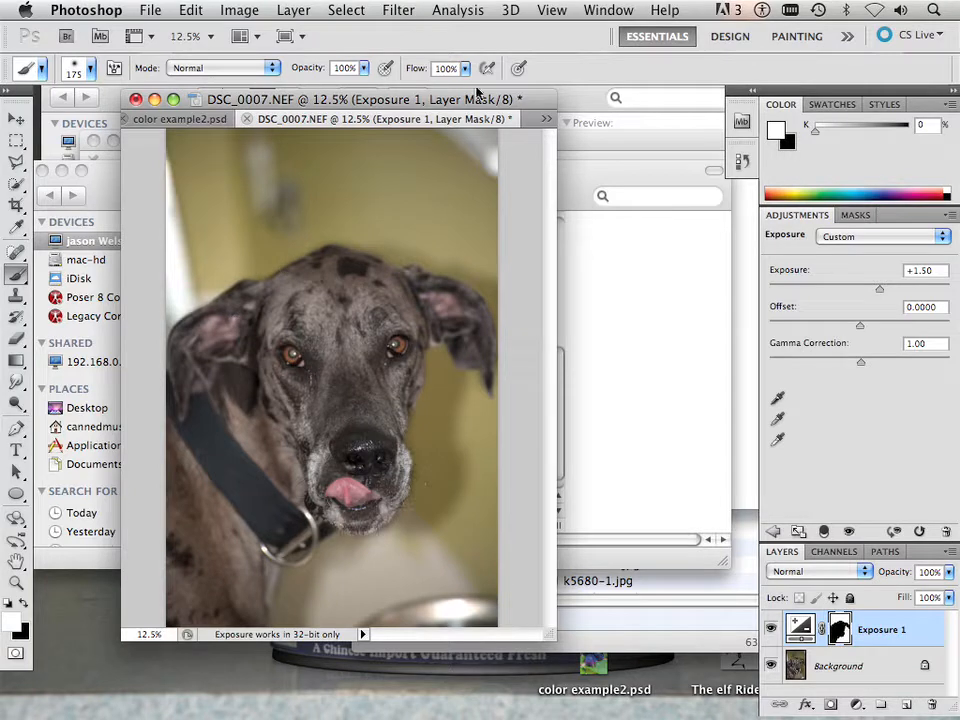
left_click_drag(465, 68, 388, 105)
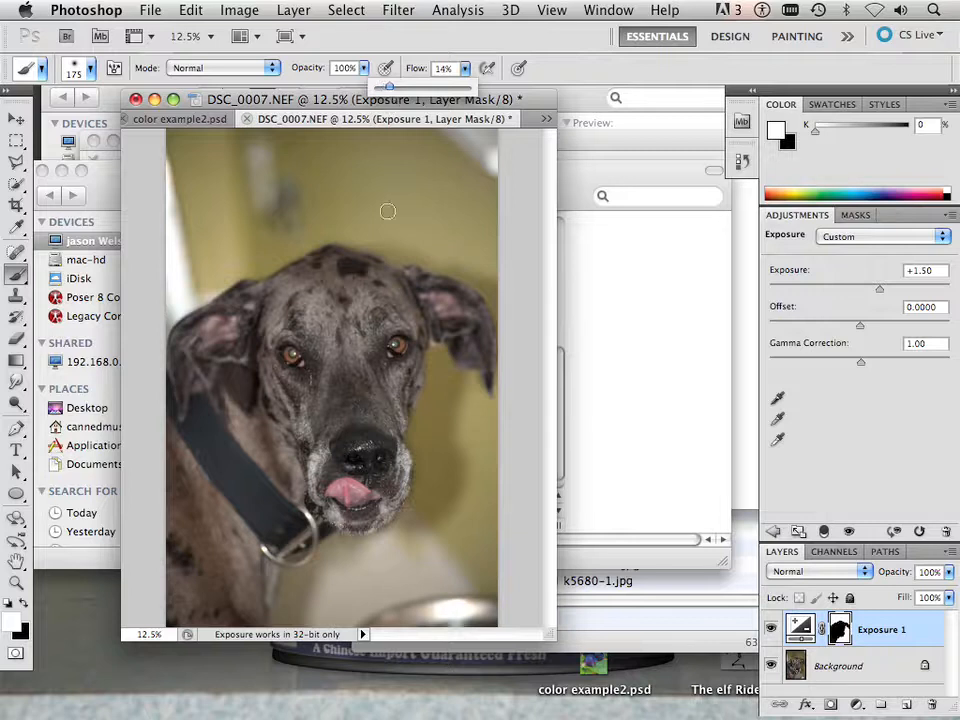
key("bracketright")
key("bracketright")
key("bracketright")
key("bracketright")
key("bracketright")
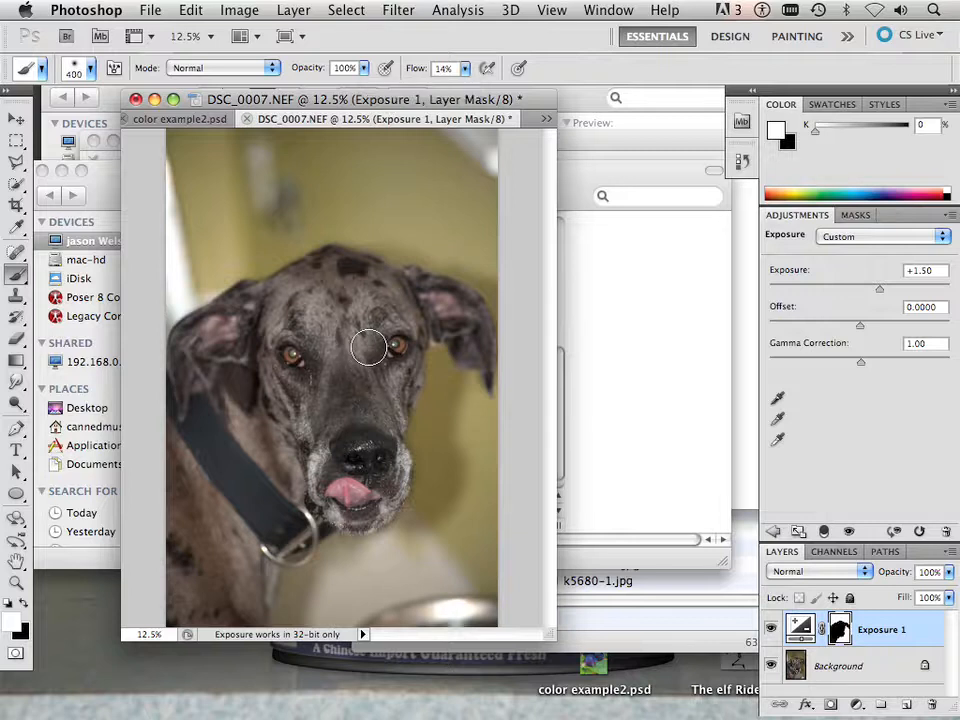
mouse_move(375, 352)
left_mouse_down()
mouse_move(374, 316)
mouse_move(359, 308)
mouse_move(360, 344)
mouse_move(312, 362)
mouse_move(331, 374)
mouse_move(349, 432)
mouse_move(370, 430)
mouse_move(366, 392)
mouse_move(357, 464)
mouse_move(354, 454)
mouse_move(370, 468)
mouse_move(362, 481)
mouse_move(355, 431)
mouse_move(337, 412)
mouse_move(300, 307)
mouse_move(345, 295)
mouse_move(380, 325)
mouse_move(355, 456)
left_mouse_up()
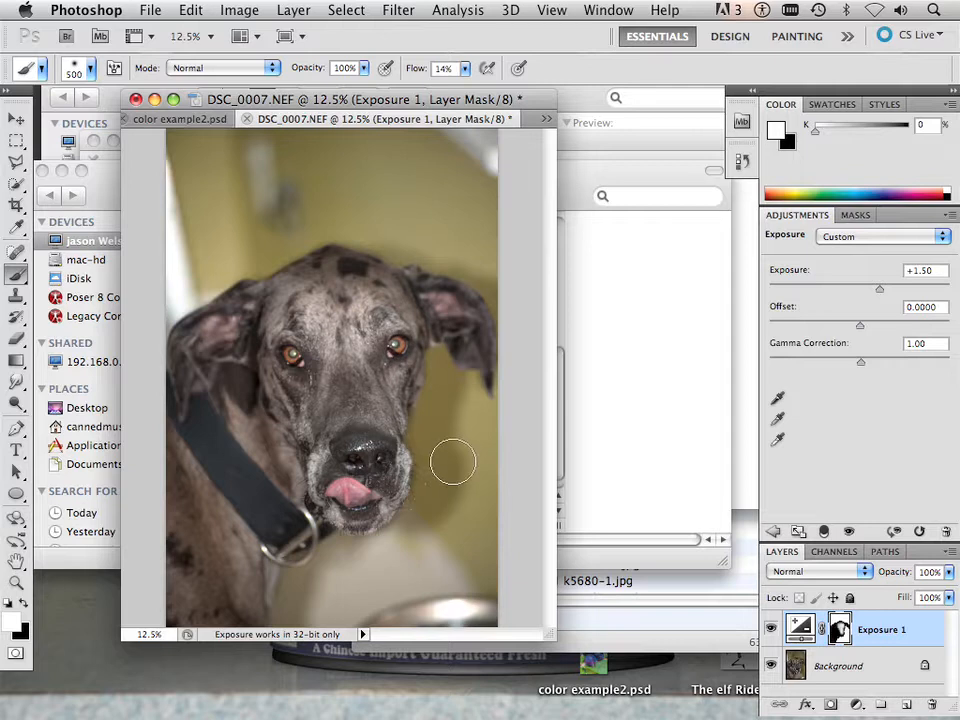
Compare the photo with the exposure layer hidden and shown, and preview a slightly lower layer opacity before restoring 100%
left_click(771, 630)
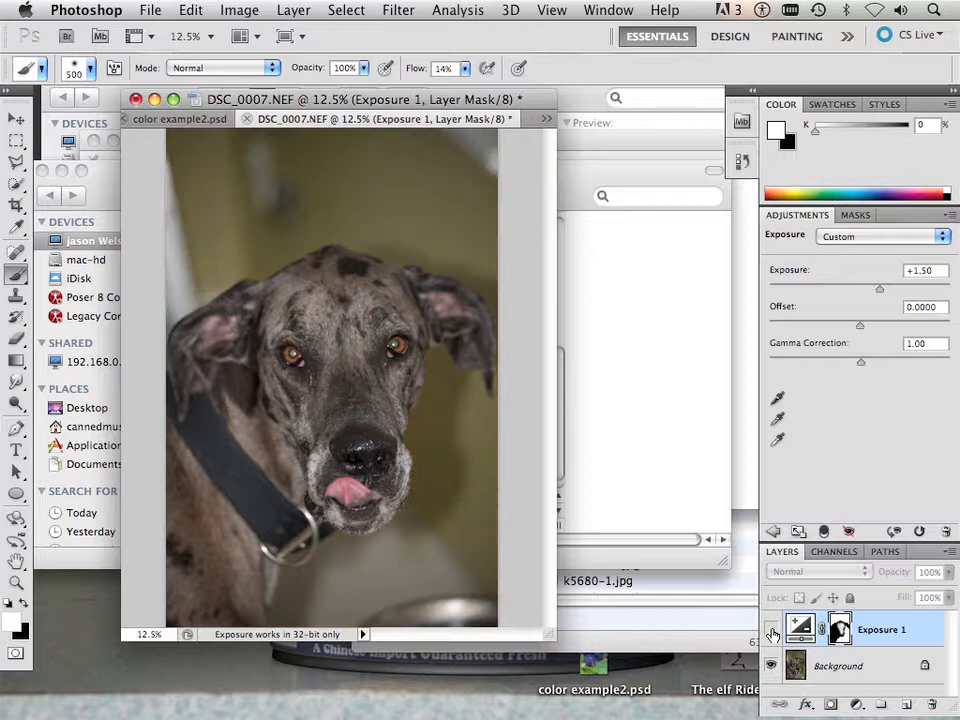
left_click(771, 630)
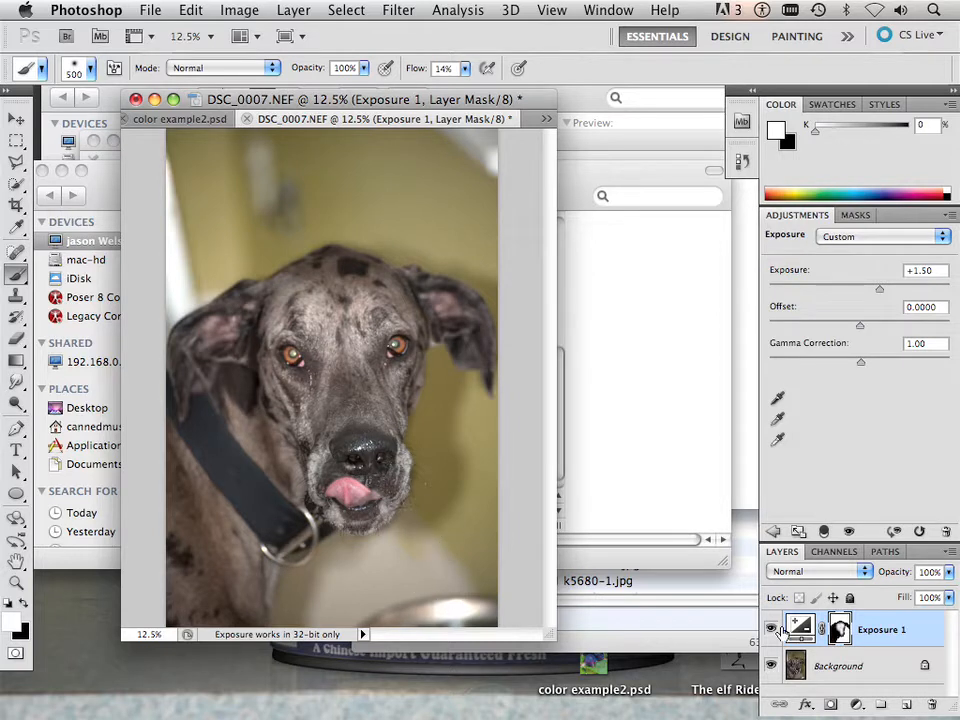
left_click(948, 573)
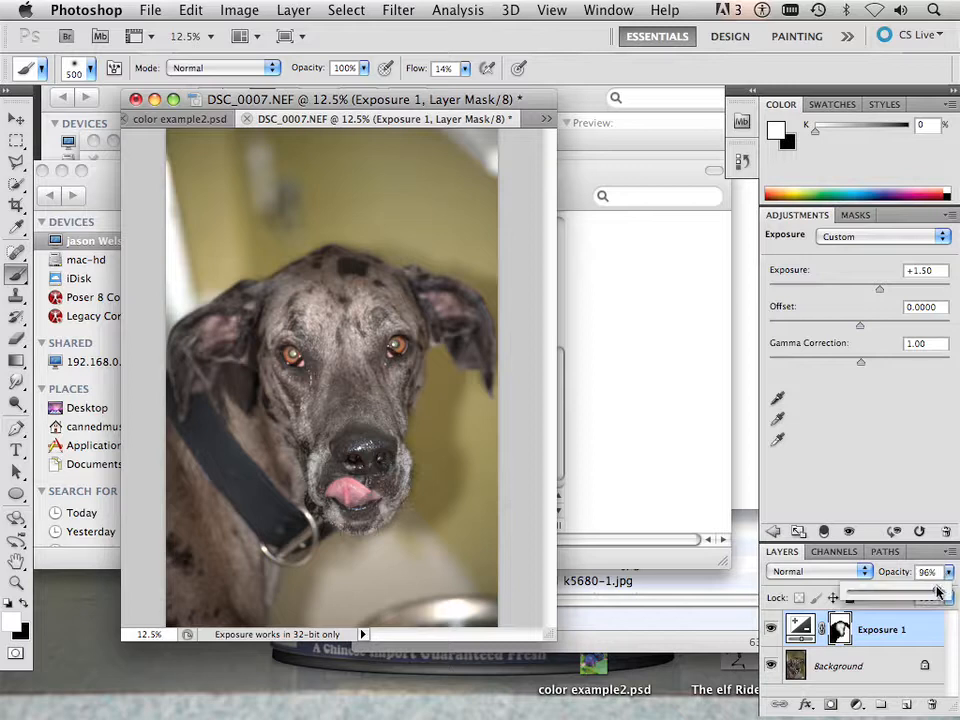
mouse_move(942, 593)
left_mouse_down()
mouse_move(885, 596)
mouse_move(957, 597)
left_mouse_up()
Apply Brightness/Contrast to the exposure layer's mask with brightness -13 and contrast 61, and return to the Brush tool
left_click(847, 628)
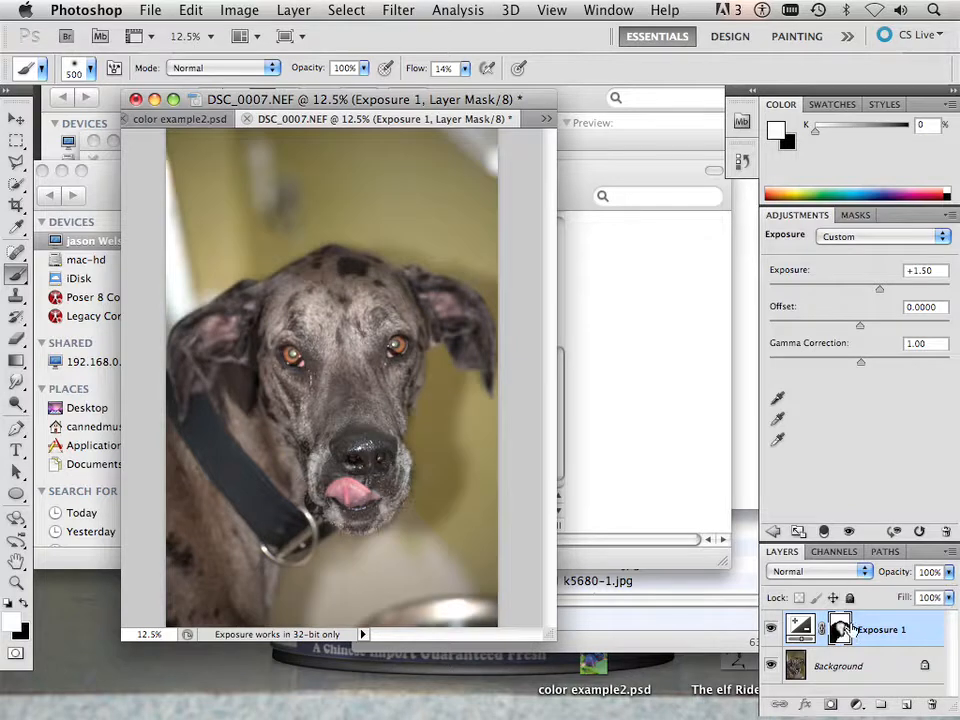
left_click(848, 628)
left_click(839, 630)
left_click(242, 11)
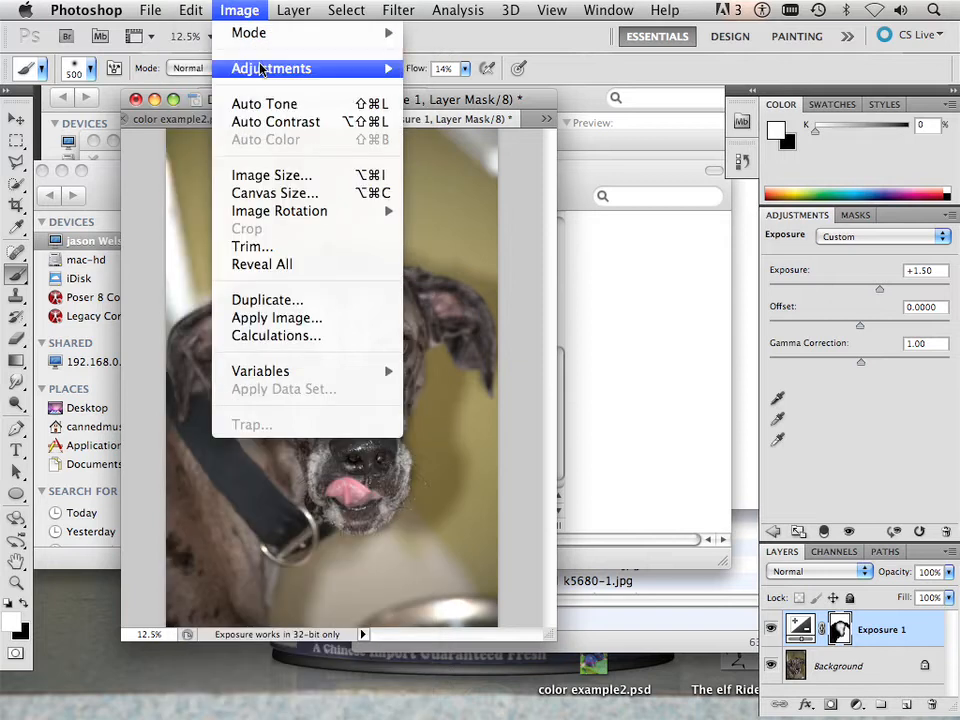
mouse_move(330, 68)
left_click(455, 70)
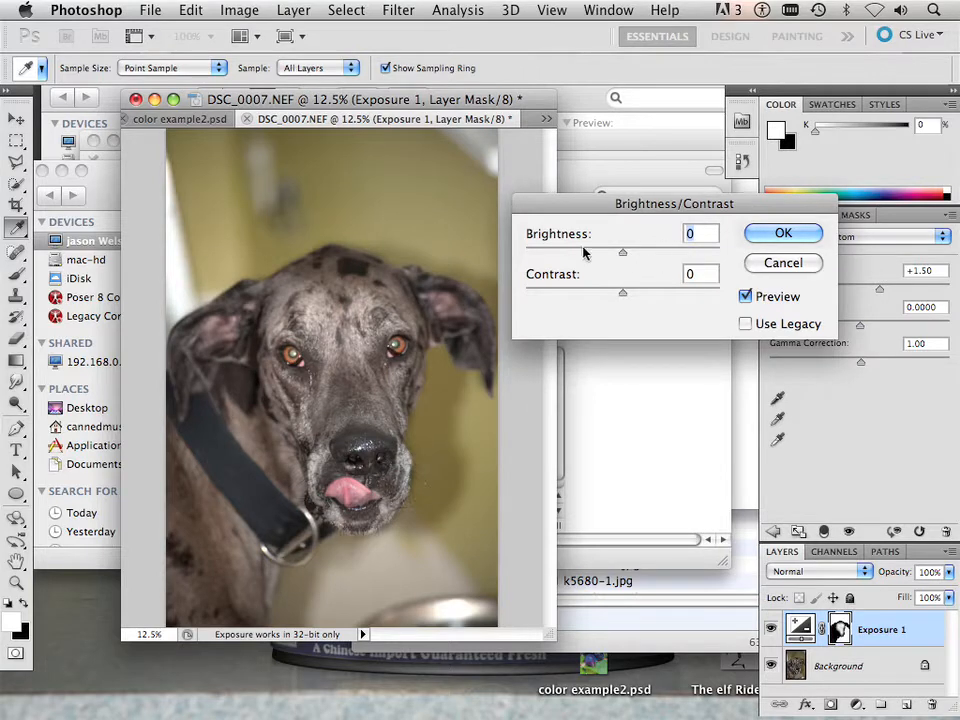
left_click_drag(631, 258, 684, 296)
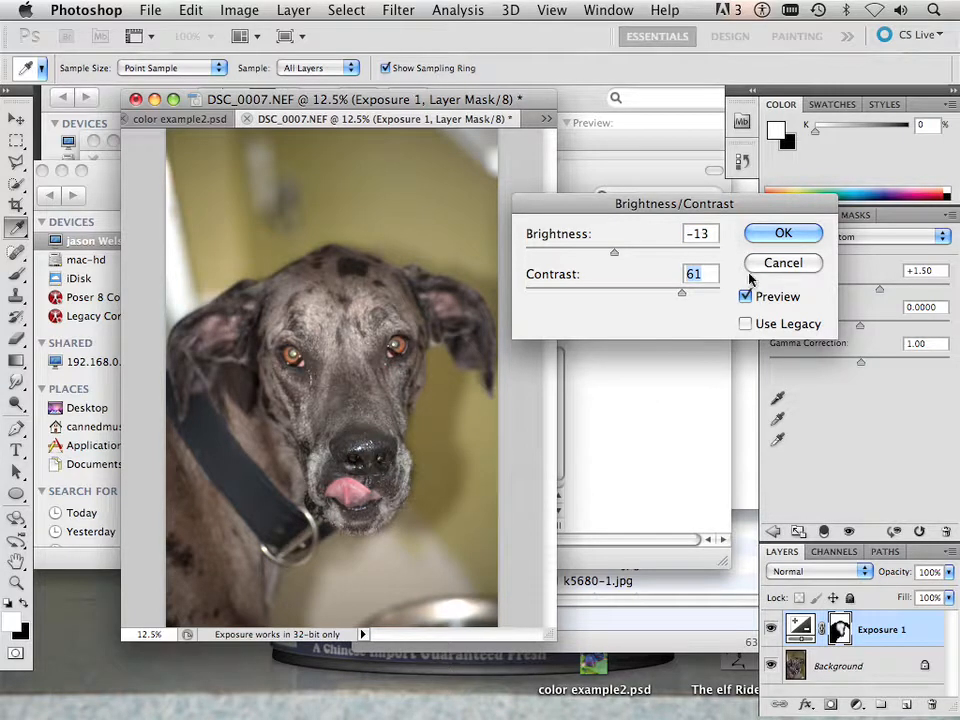
key("Return")
key("b")
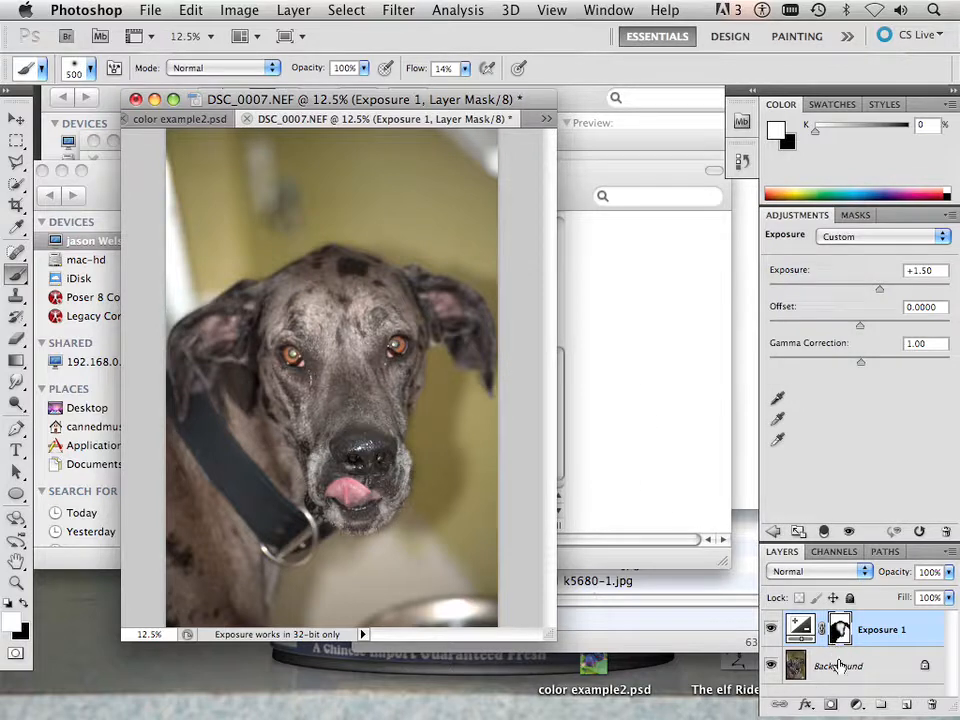
left_click(856, 704)
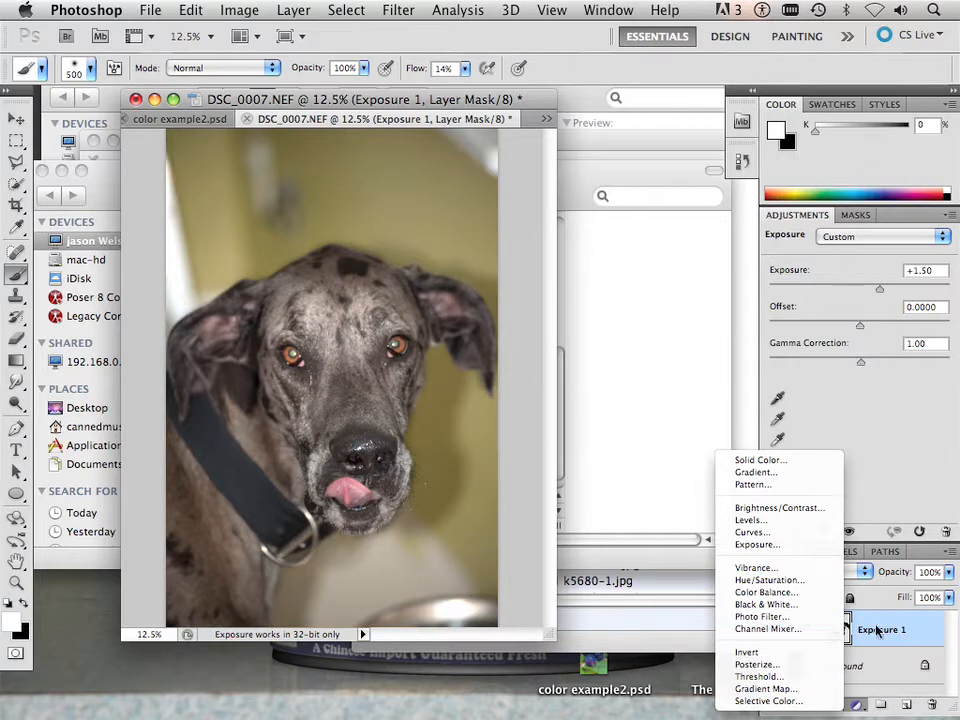
left_click(918, 627)
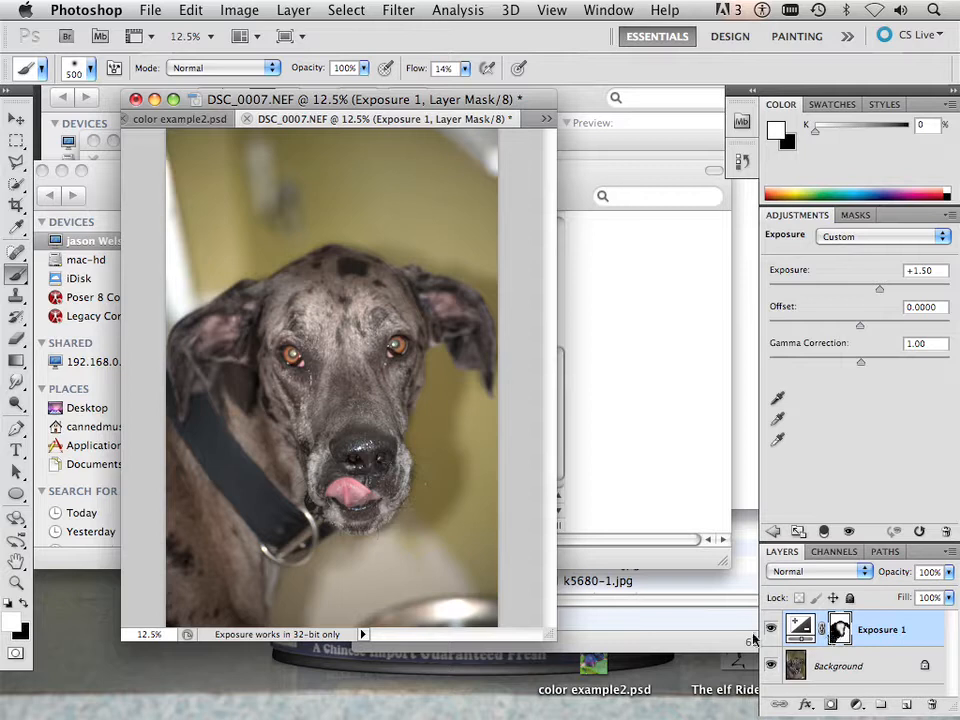
right_click(538, 529)
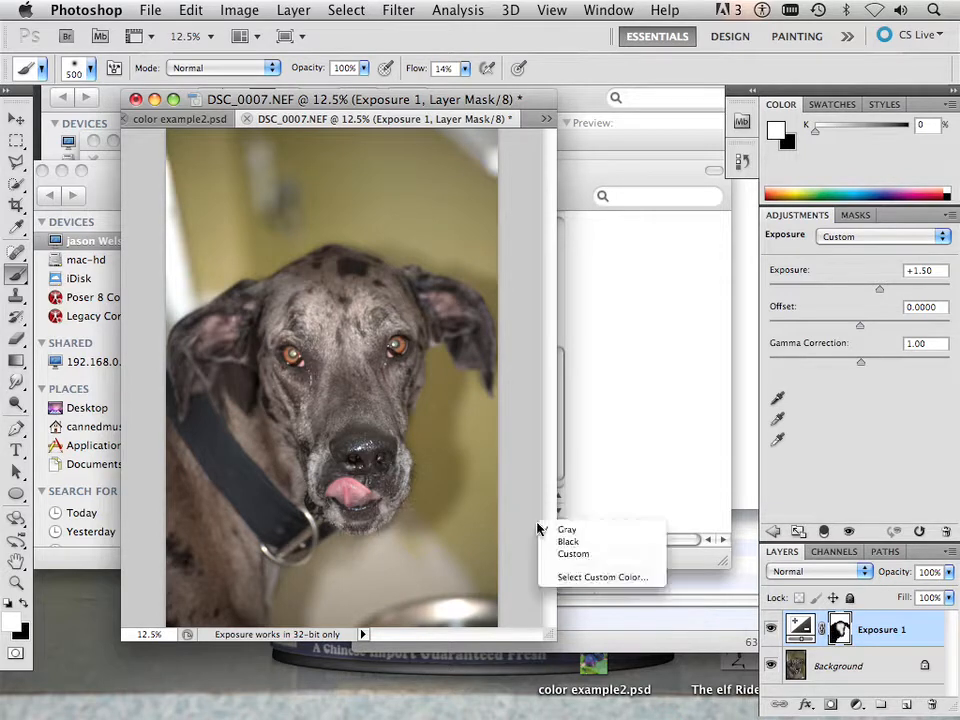